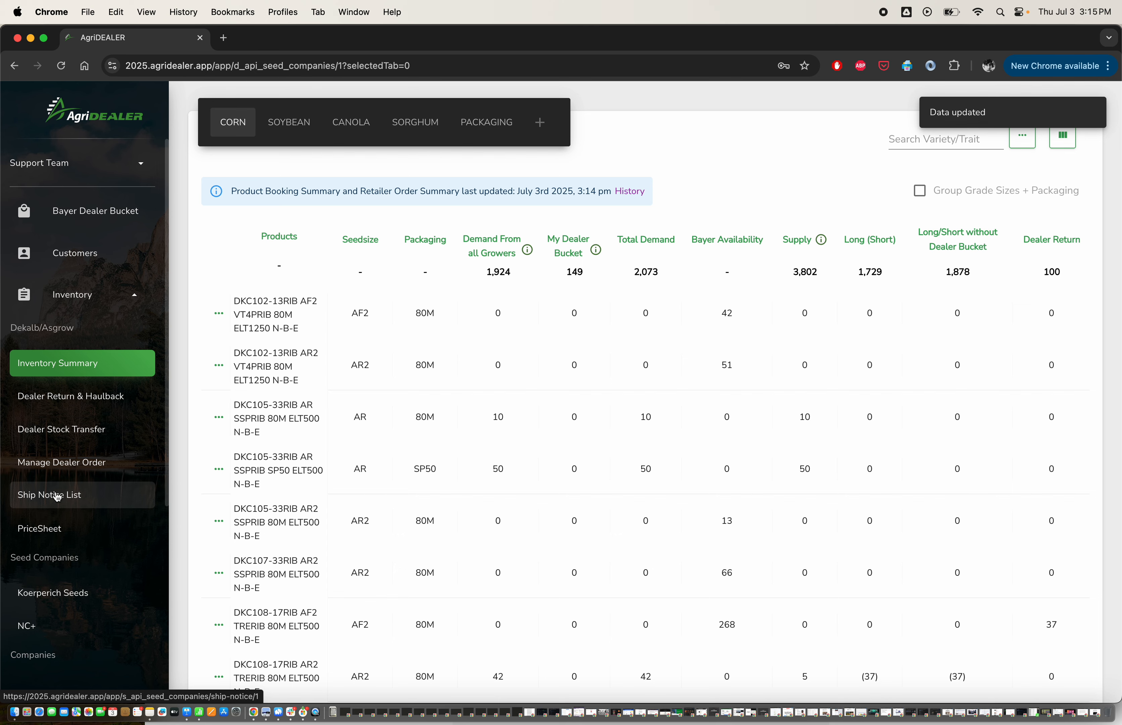
# - Open the Dekalb/Asgrow Ship Notice List and choose to sync the ship notices
pyautogui.click(58, 498)
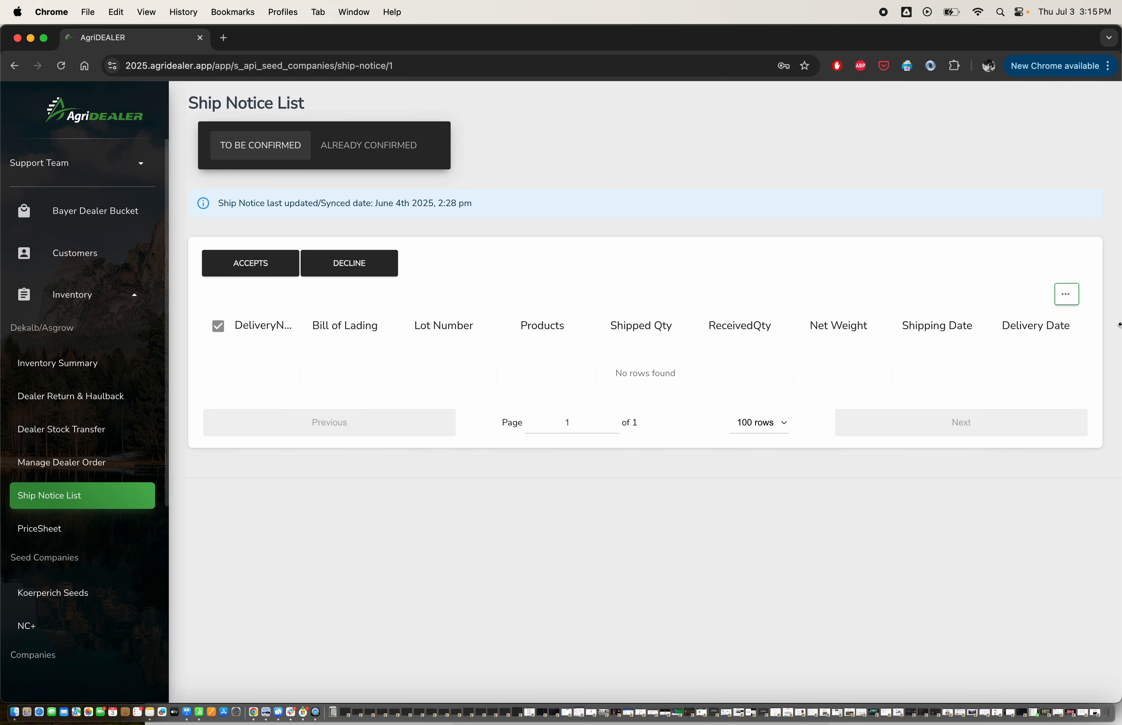
pyautogui.click(1070, 295)
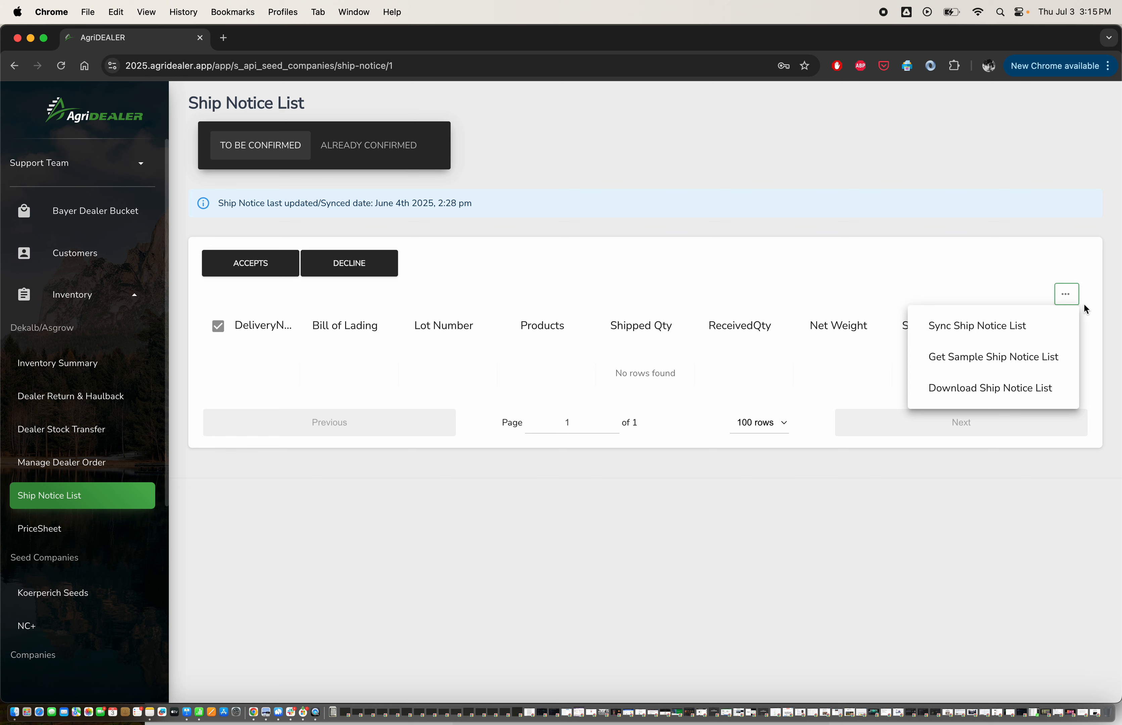
pyautogui.click(1009, 334)
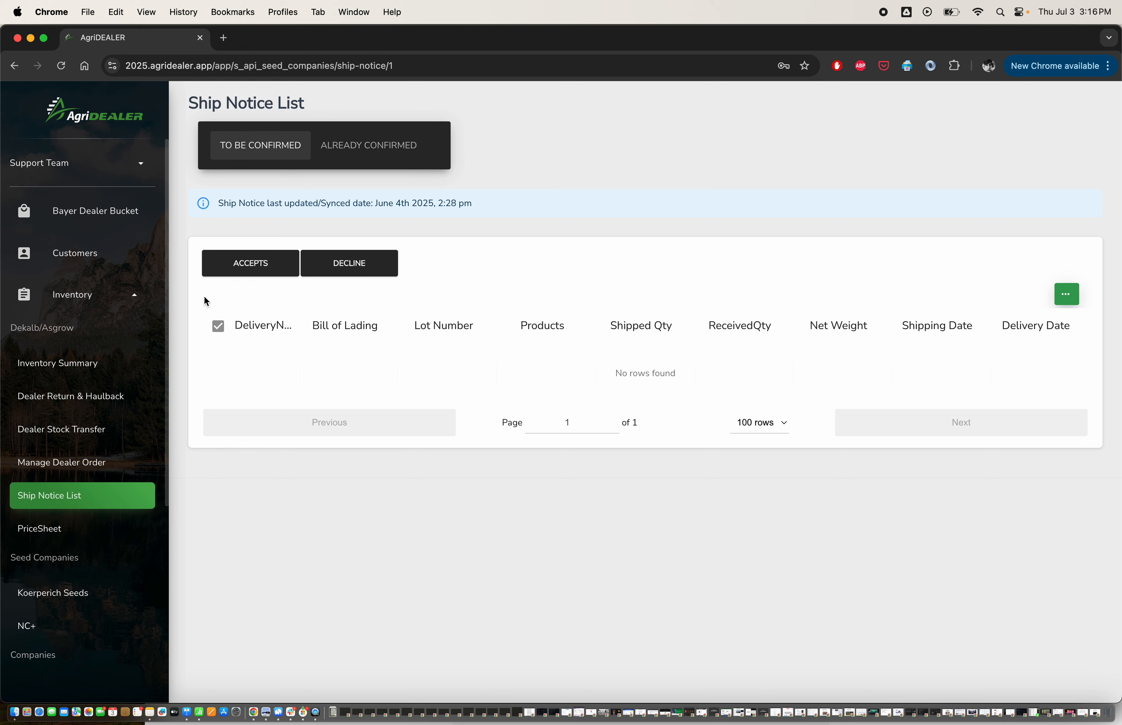
# - Open Dealer Stock Transfer, check when the transfer summary was last updated, and view the available inventory sync option
pyautogui.click(44, 435)
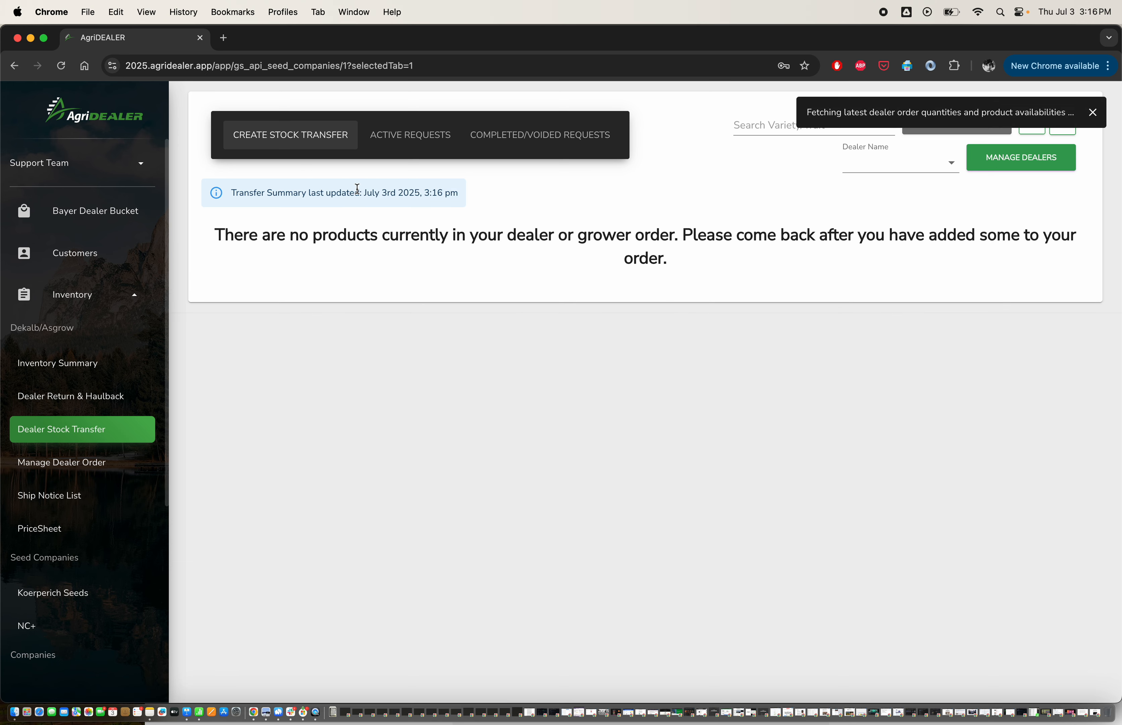
pyautogui.moveTo(364, 193); pyautogui.dragTo(461, 197)
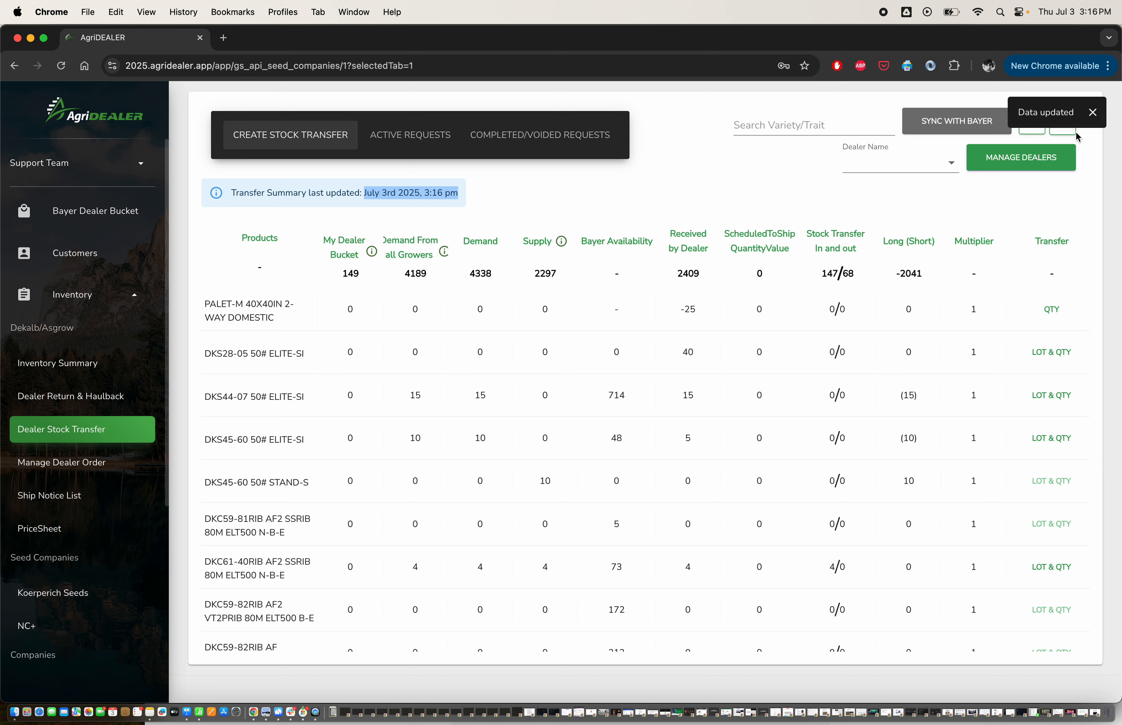
pyautogui.click(1031, 122)
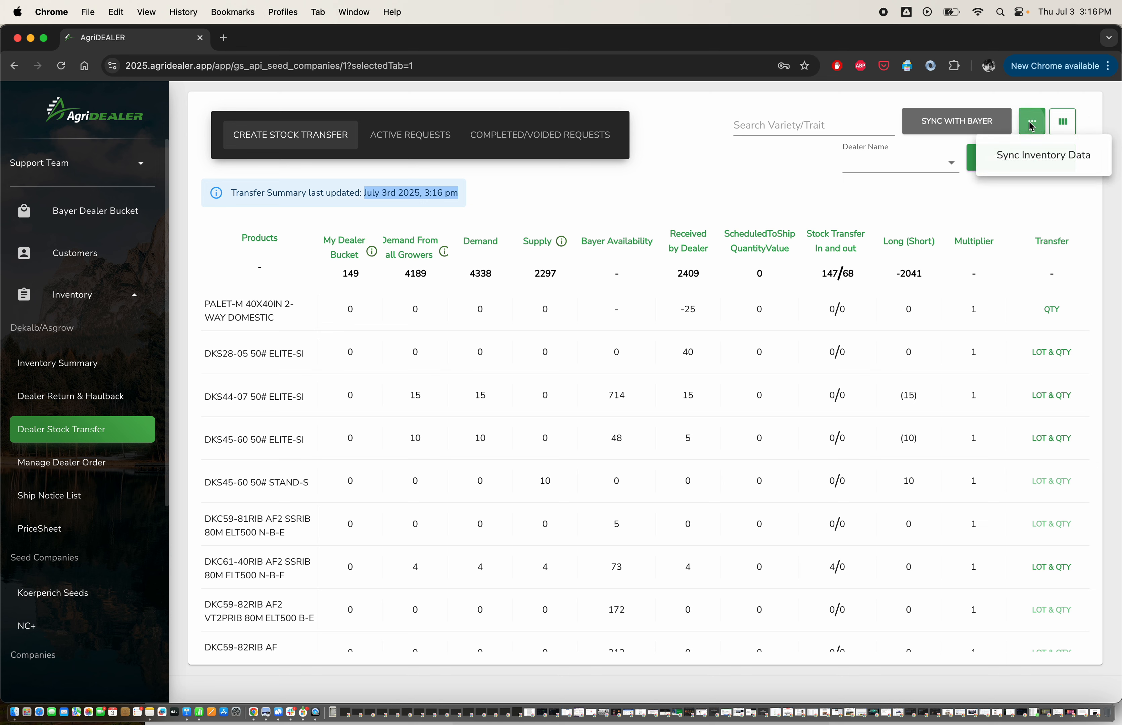
pyautogui.click(819, 209)
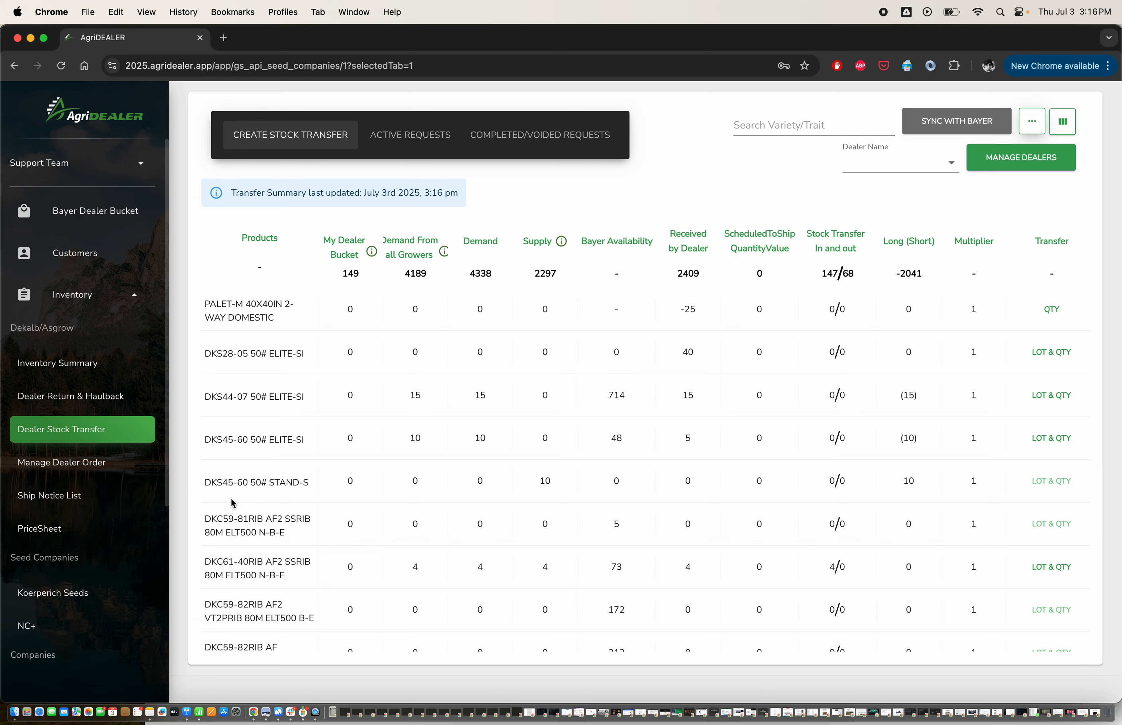
# - Look through the stock transfer products, filter them by variety 61-4, and clear the search
pyautogui.scroll(-20, 246, 506)
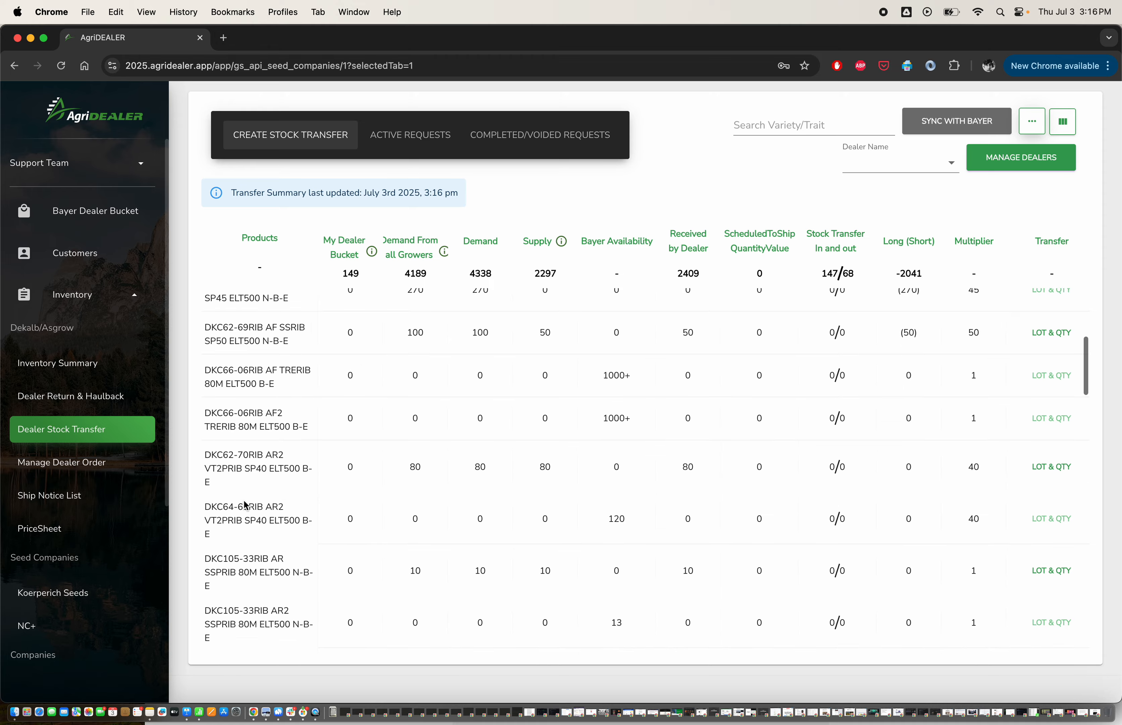
pyautogui.scroll(-3, 244, 500)
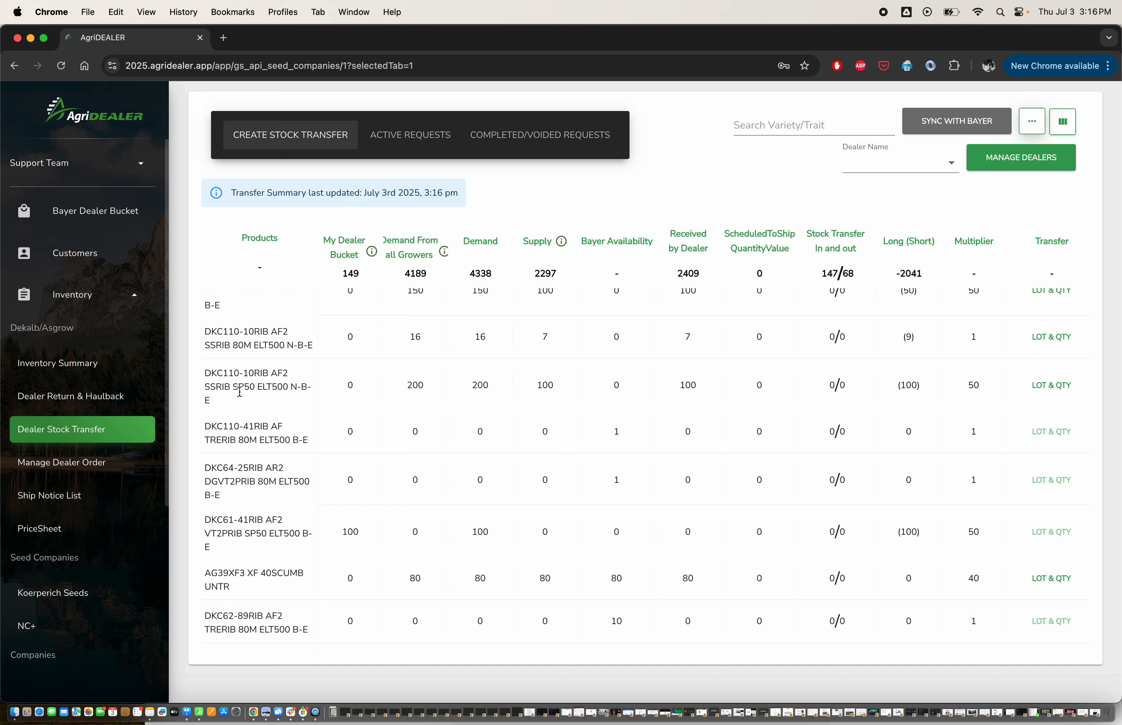
pyautogui.scroll(3, 246, 389)
pyautogui.scroll(10, 246, 390)
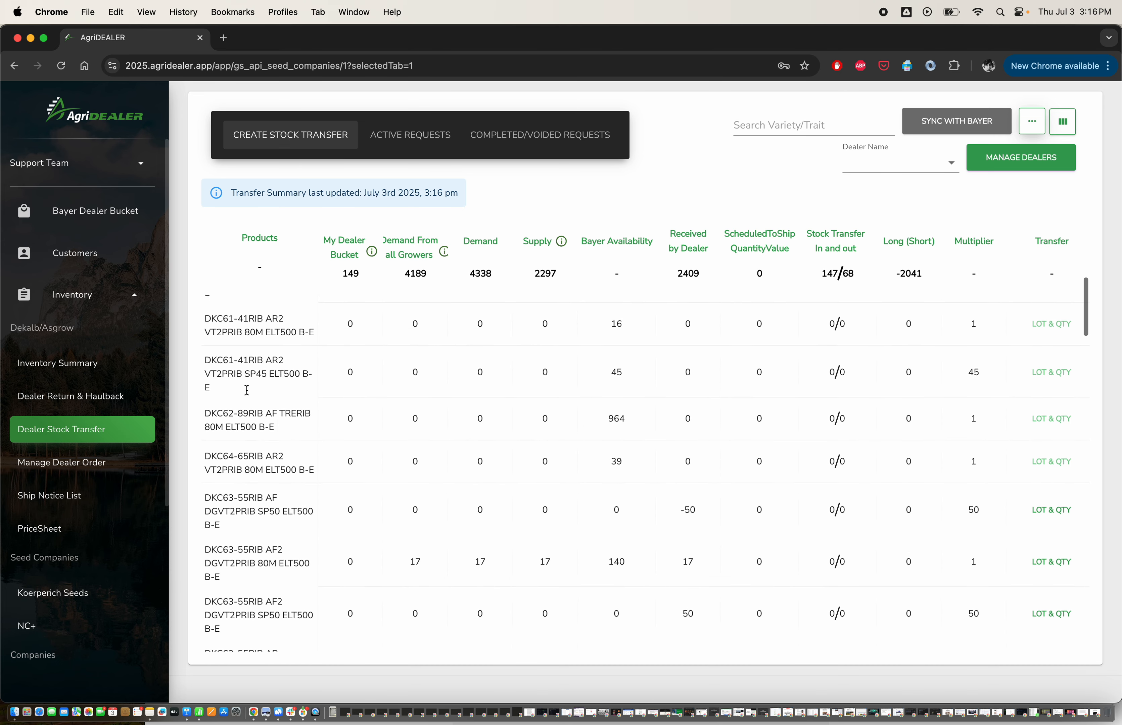
pyautogui.click(772, 126)
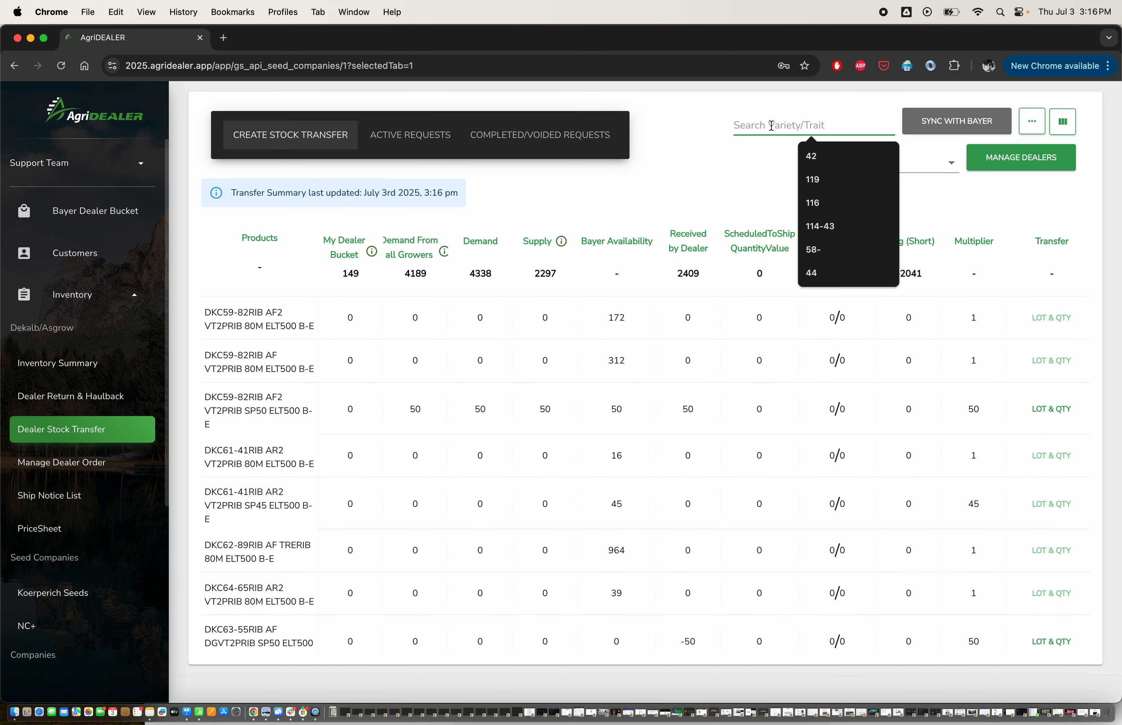
pyautogui.write('61-4')
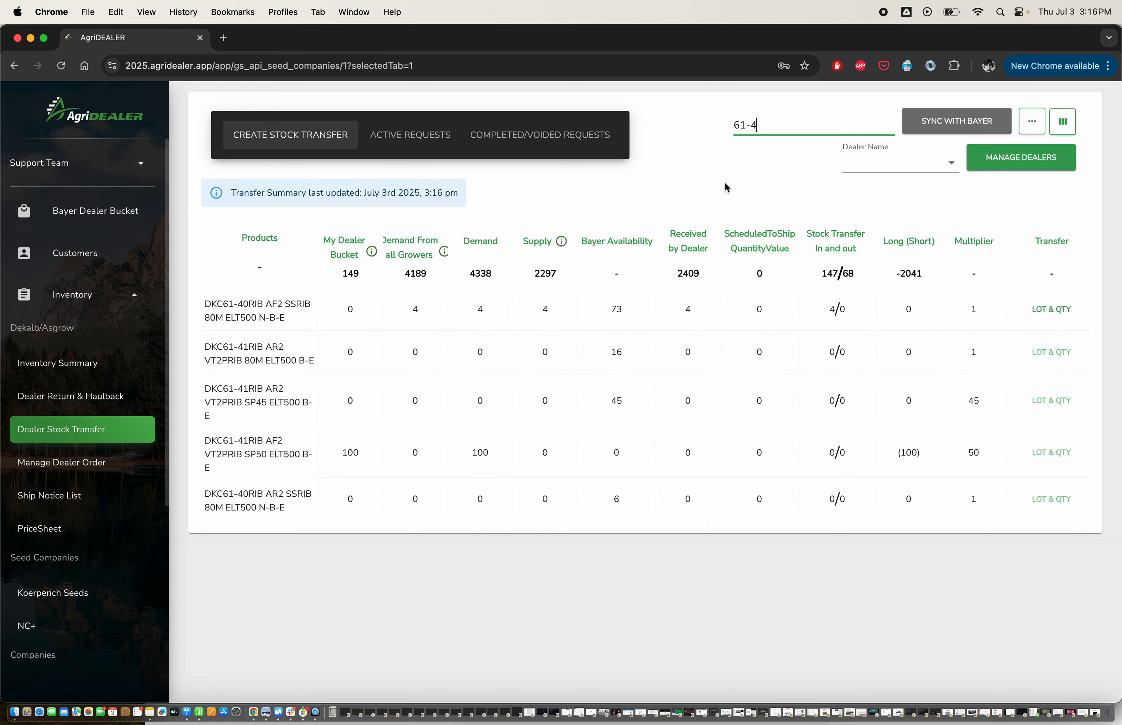
pyautogui.moveTo(767, 127); pyautogui.dragTo(717, 131)
pyautogui.press('BackSpace')
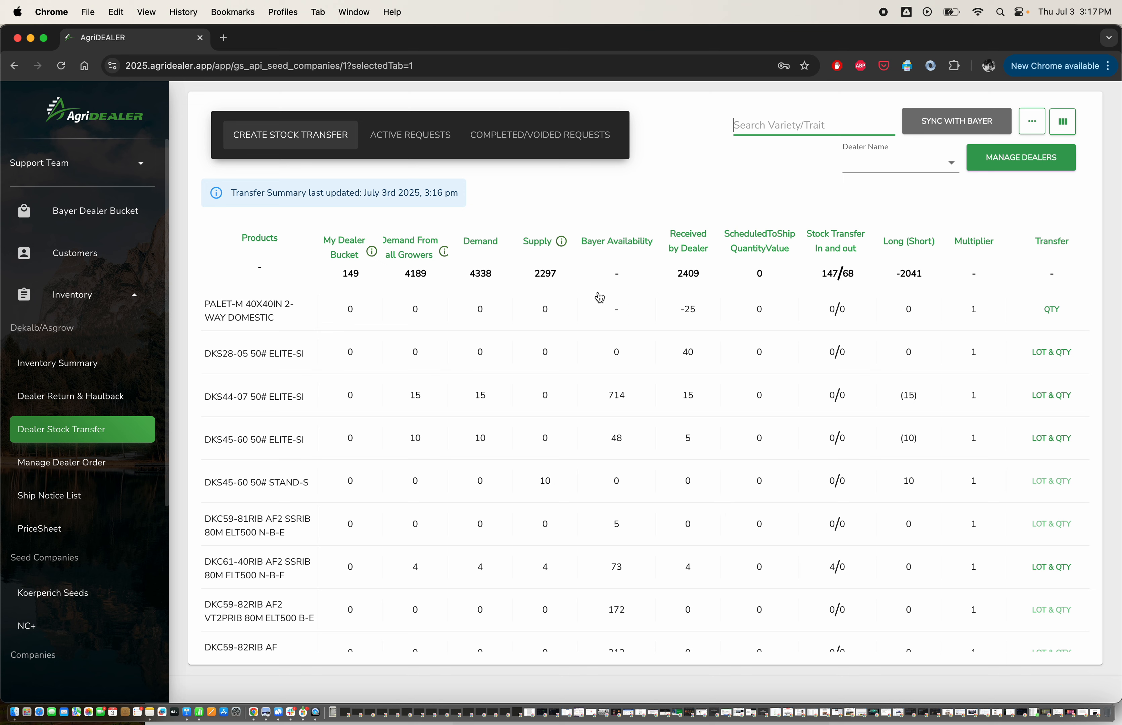
# - Review the dealers offered for a stock transfer and the dealer details in Manage Dealers
pyautogui.click(948, 166)
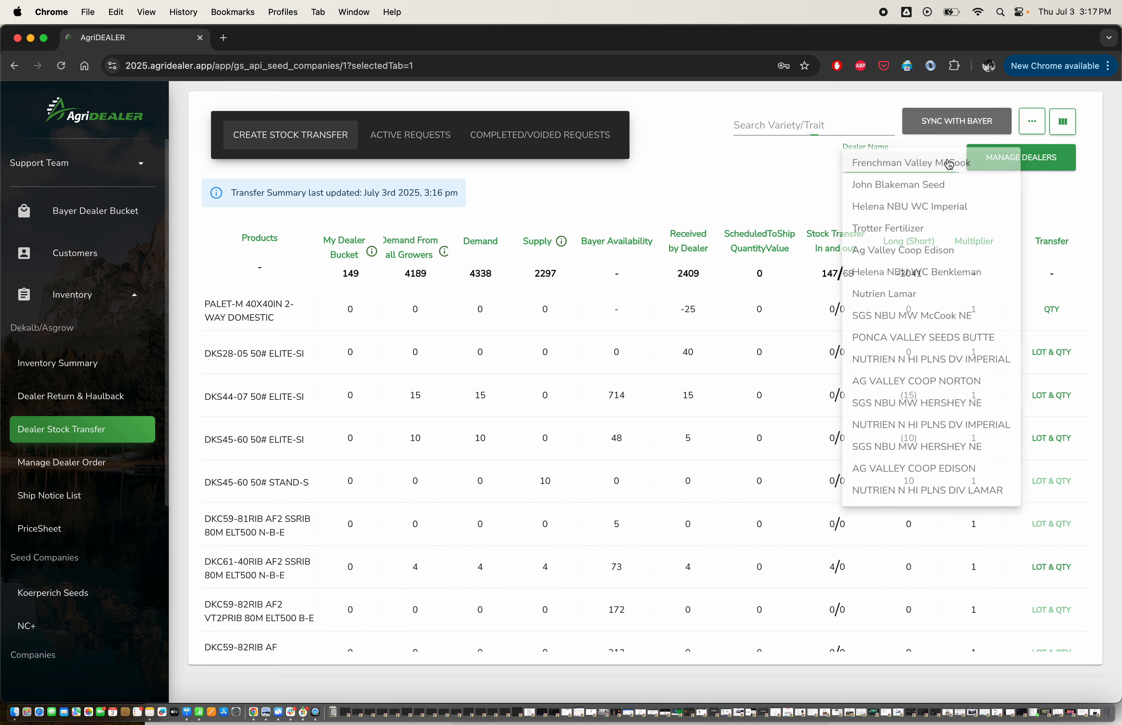
pyautogui.click(801, 173)
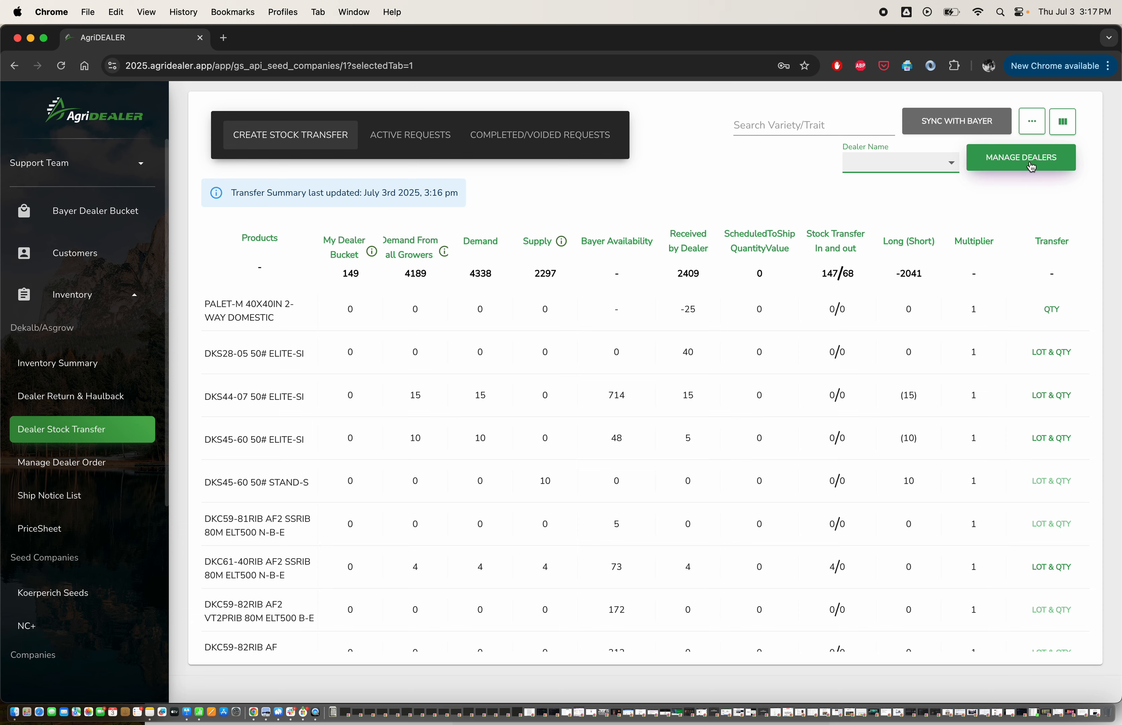
pyautogui.click(1025, 167)
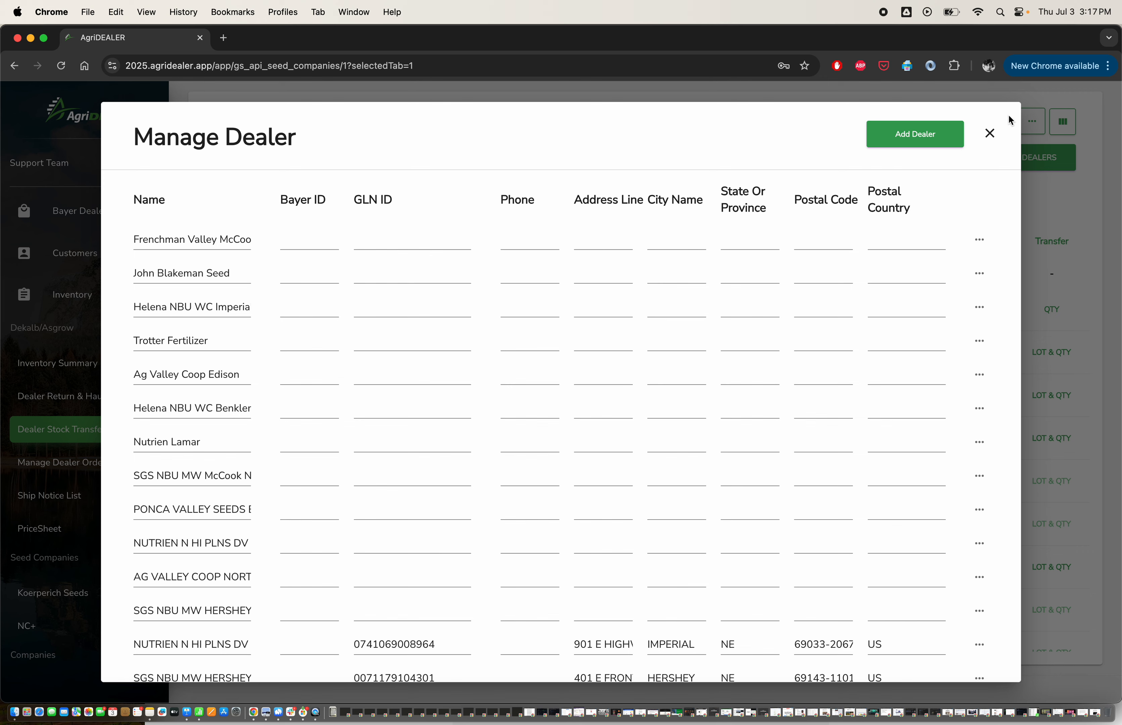
pyautogui.click(991, 134)
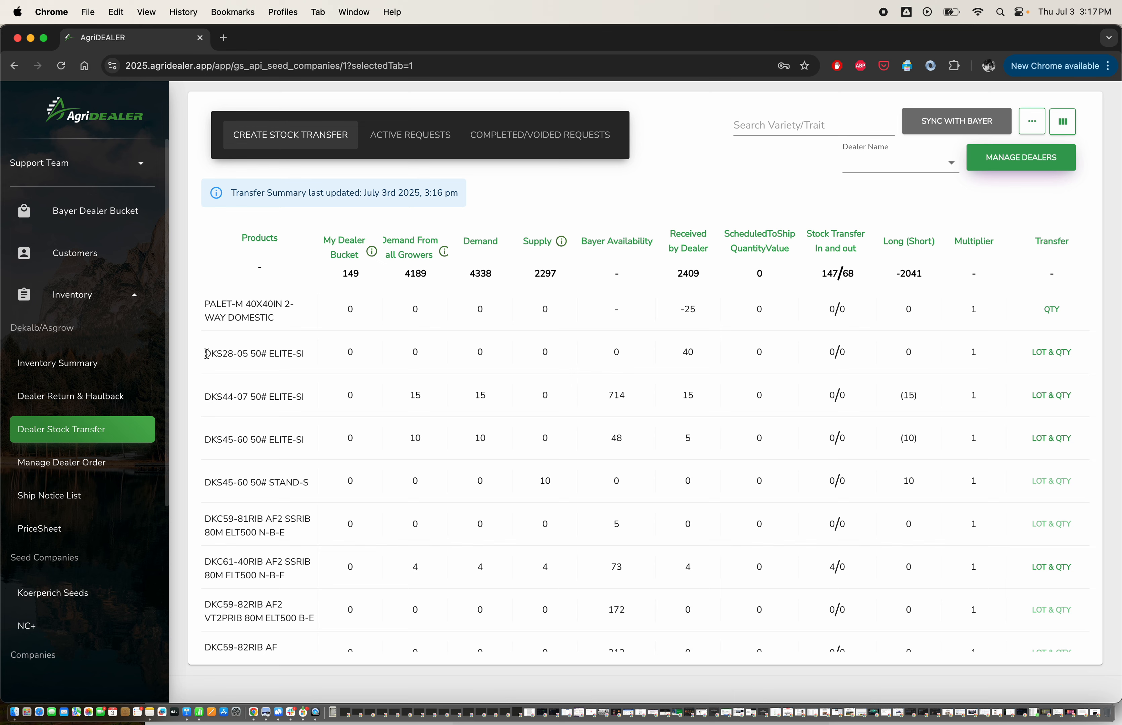
# - View the lot and quantity transfer form for DKS45-60 50# STAND-S, including a blank added lot row, and leave it unsaved
pyautogui.moveTo(207, 353); pyautogui.dragTo(315, 361)
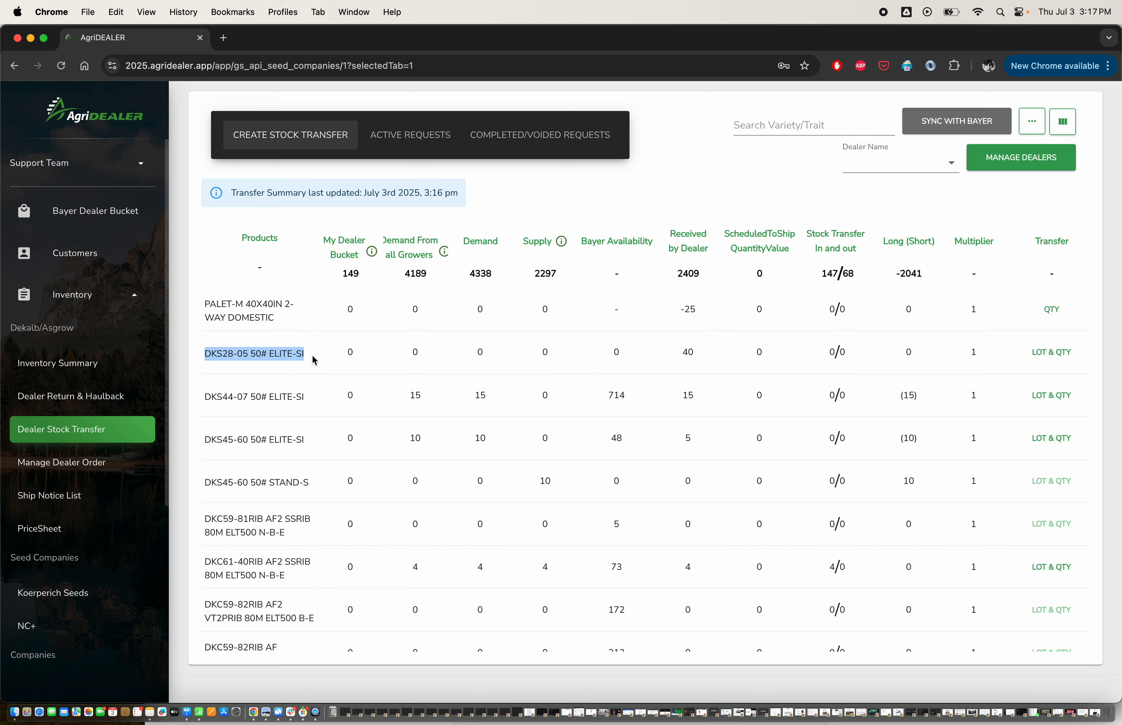
pyautogui.hscroll(3, 1065, 367)
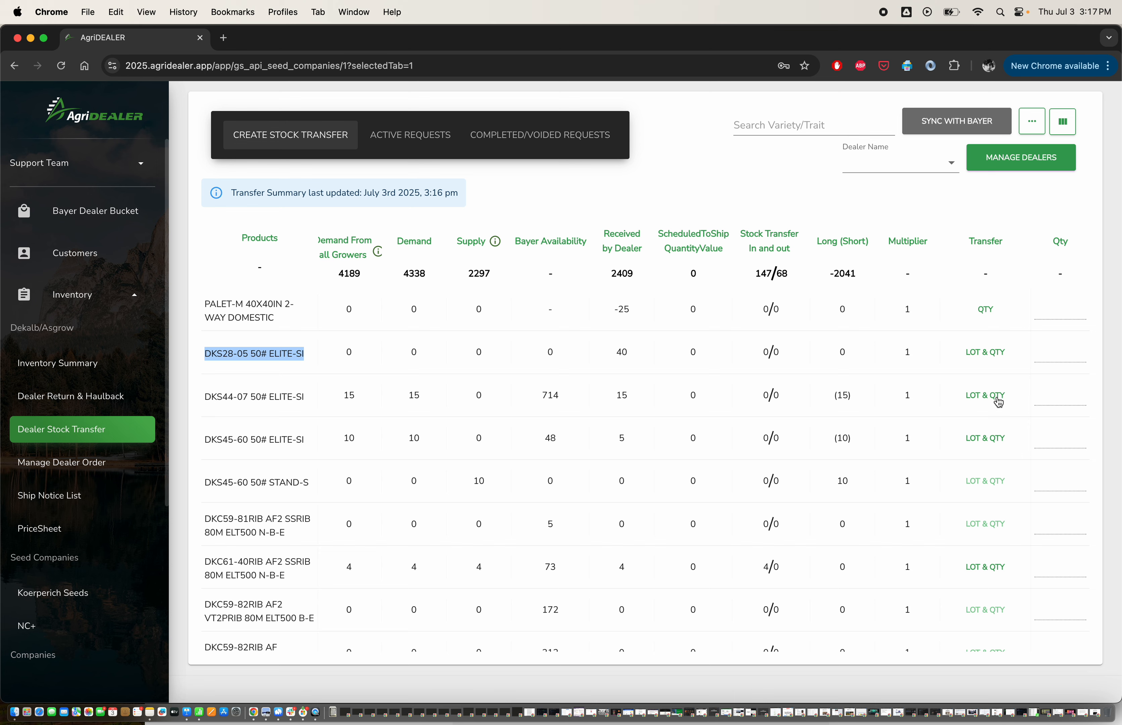
pyautogui.scroll(-2, 995, 415)
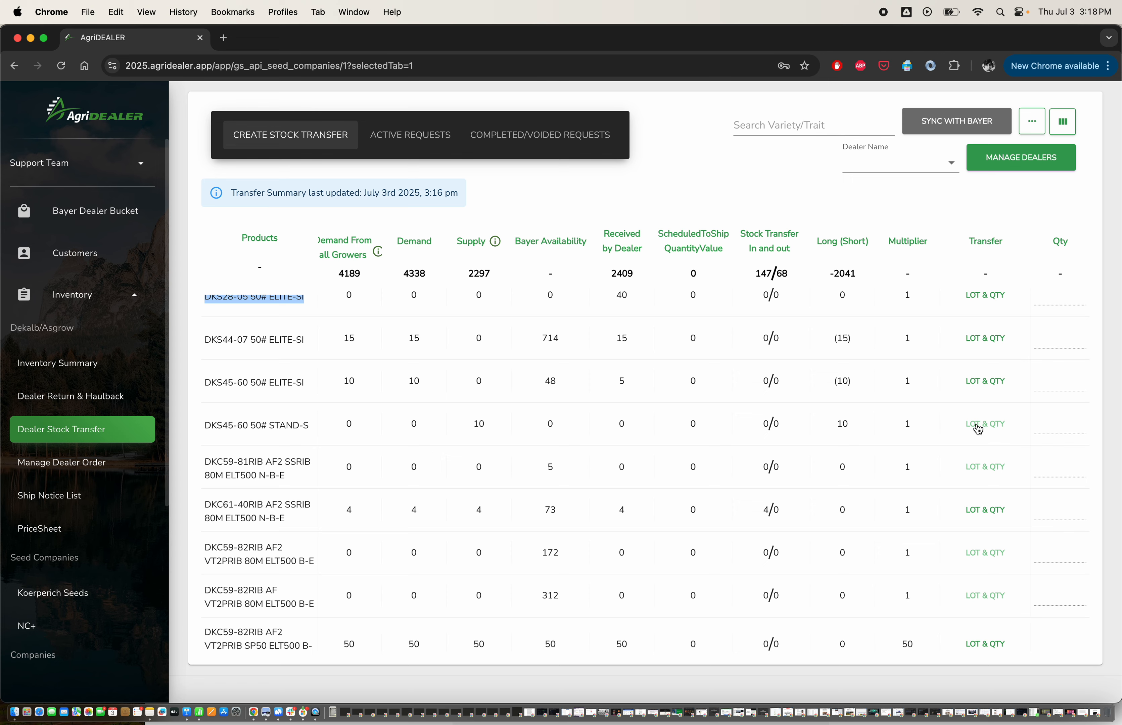
pyautogui.click(978, 429)
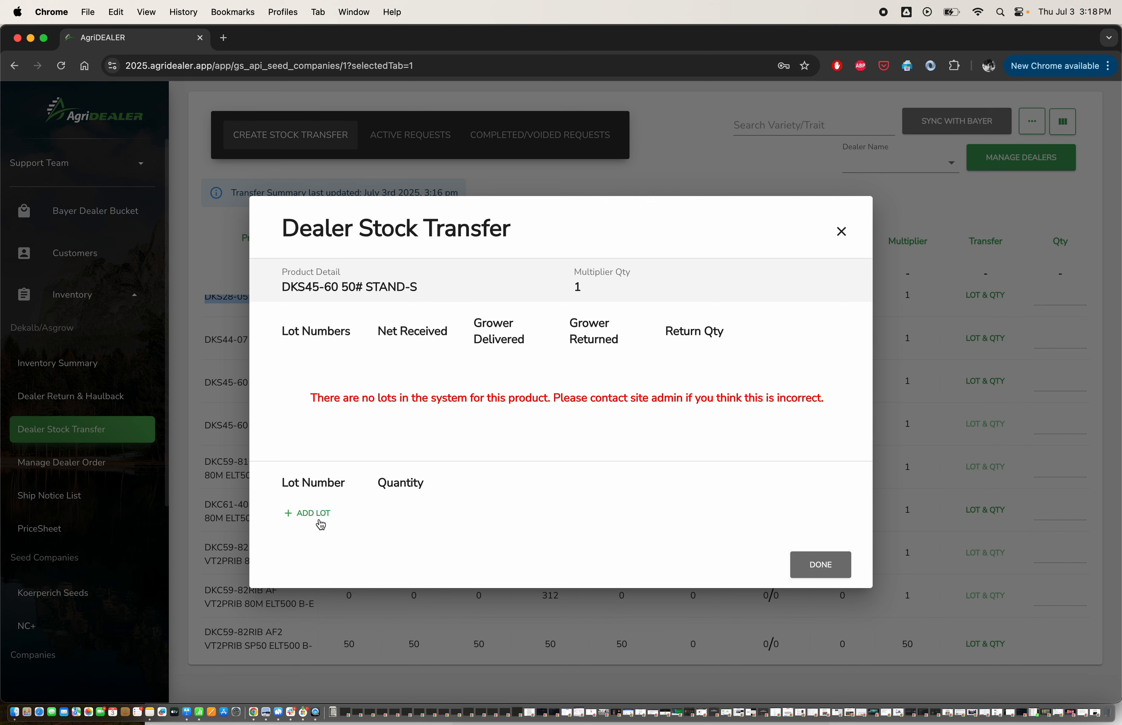
pyautogui.click(320, 519)
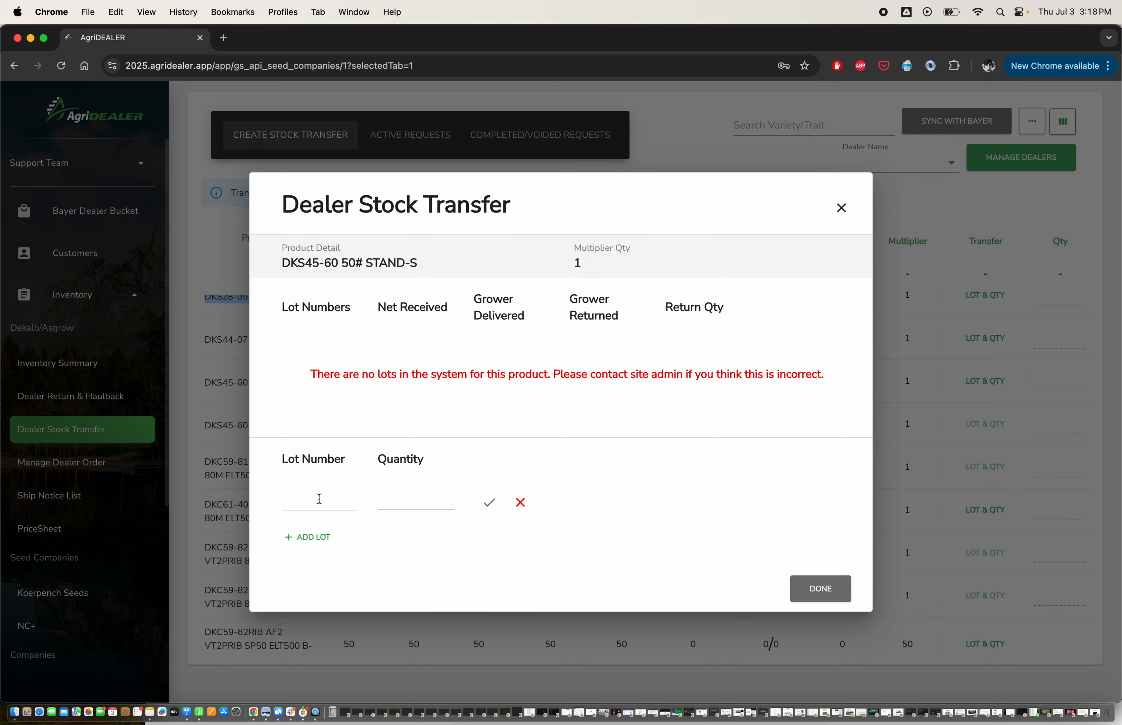
pyautogui.click(842, 209)
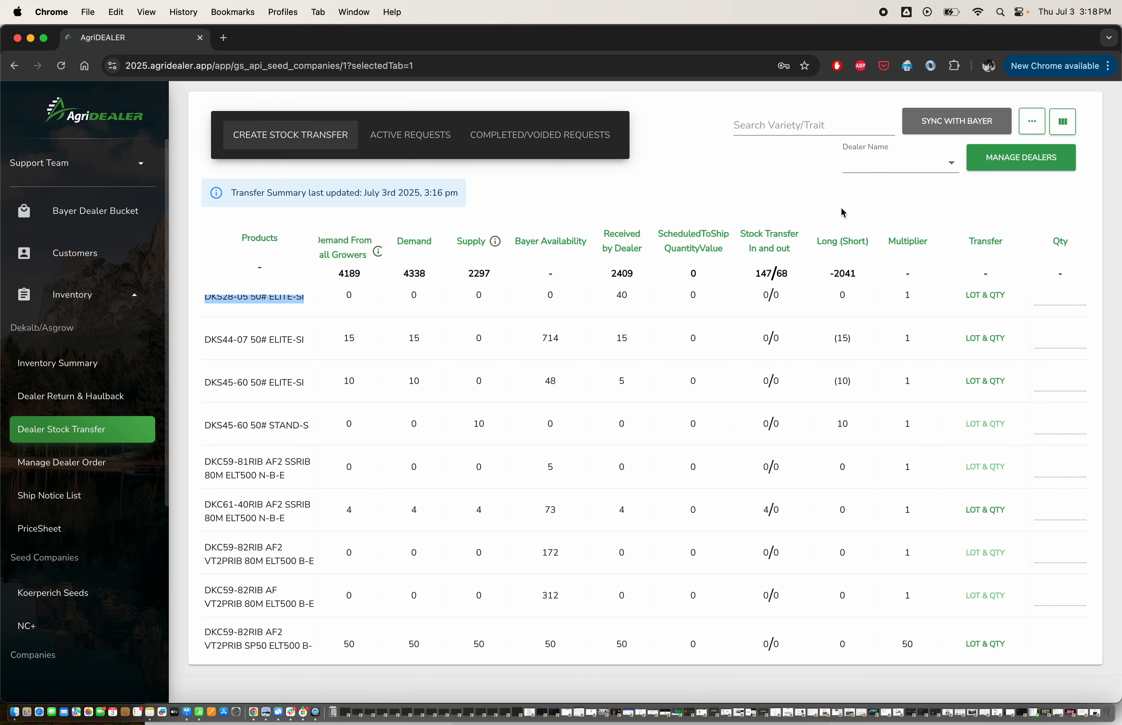
# - Check the lot details for transferring DKS45-60 50# ELITE-SI and review the receiving dealer choices
pyautogui.click(984, 383)
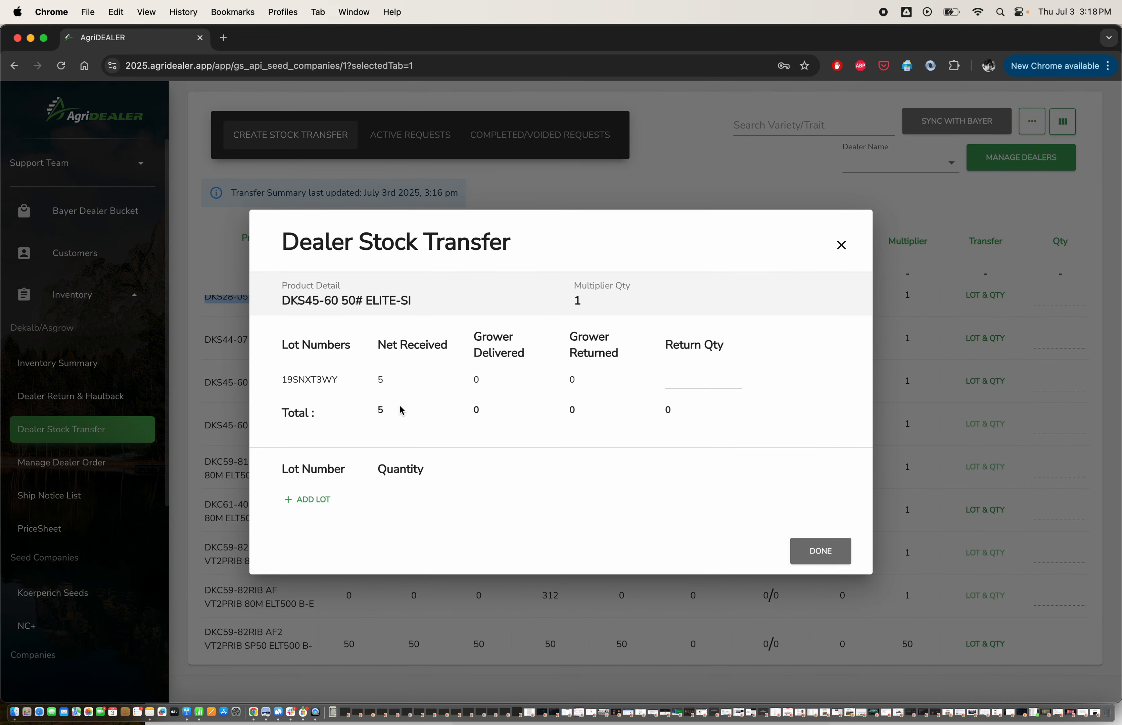
pyautogui.doubleClick(285, 379)
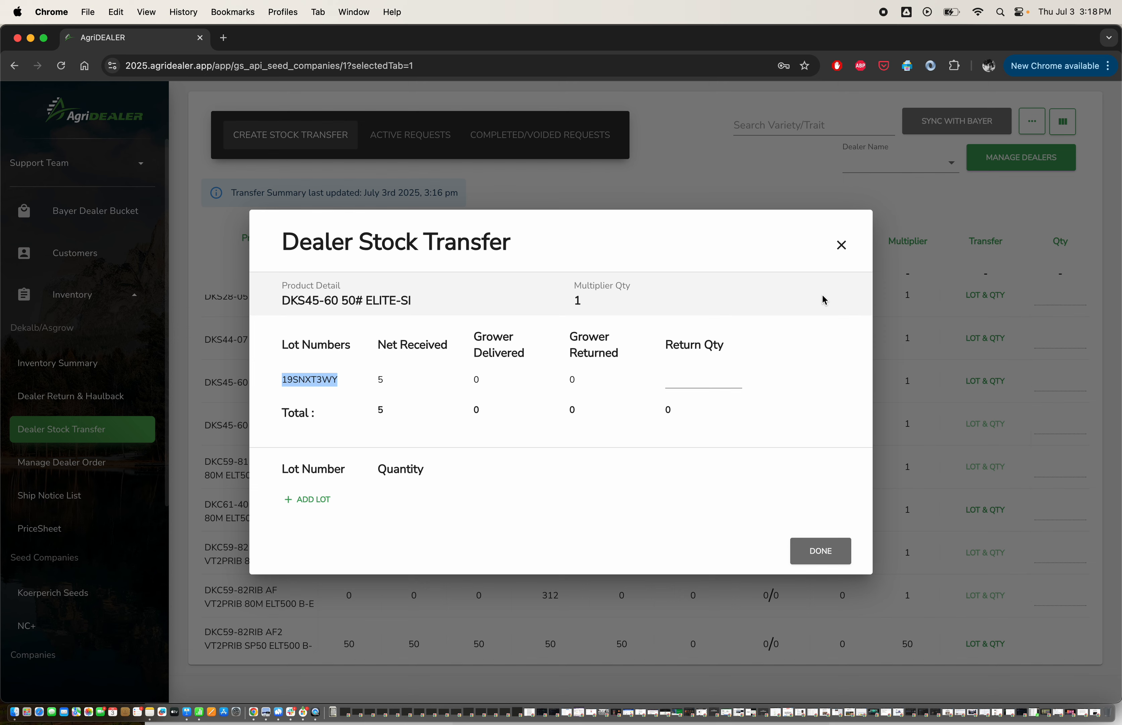
pyautogui.click(841, 246)
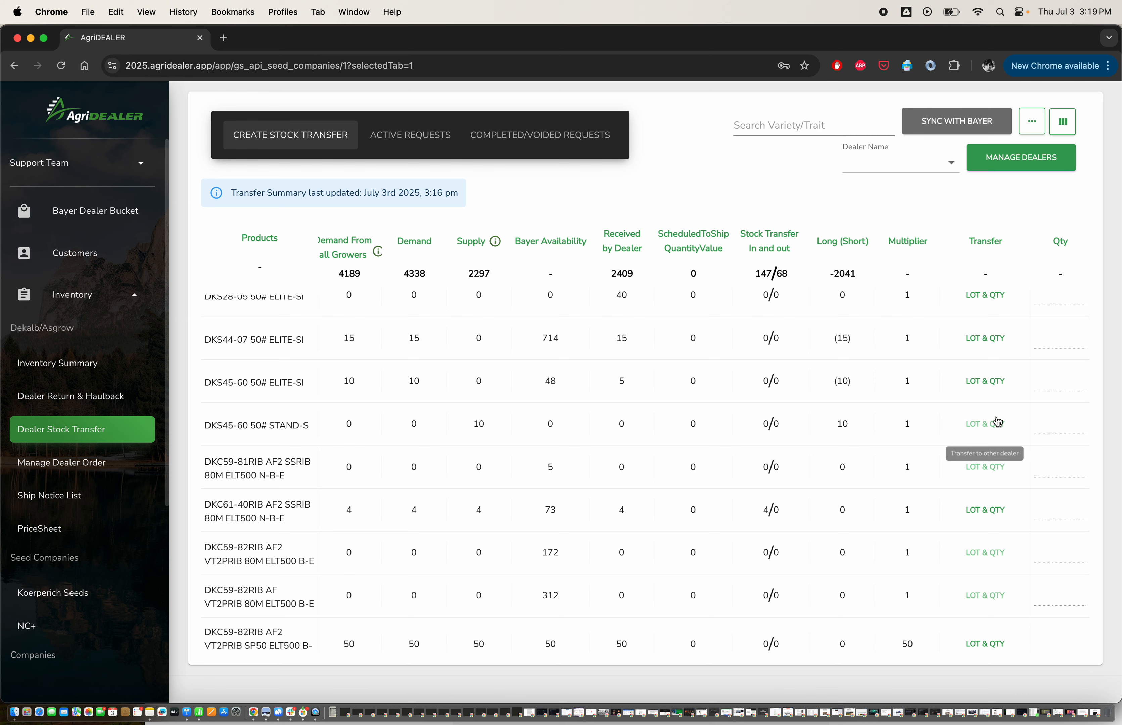
pyautogui.click(940, 163)
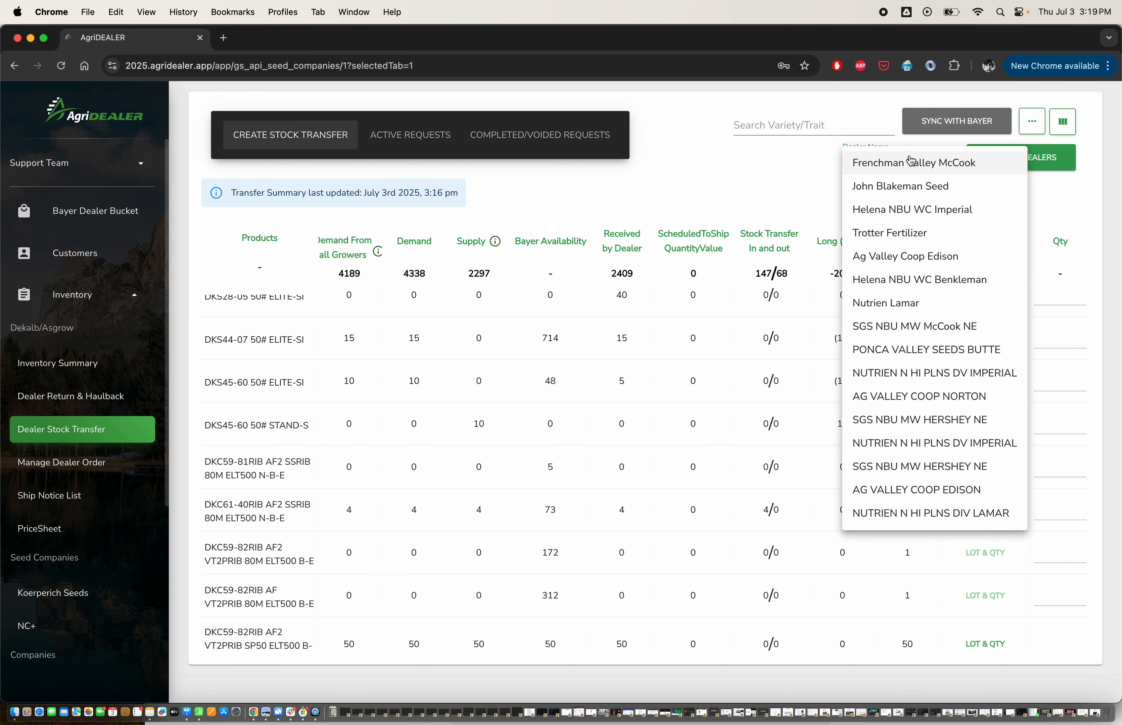
pyautogui.click(794, 174)
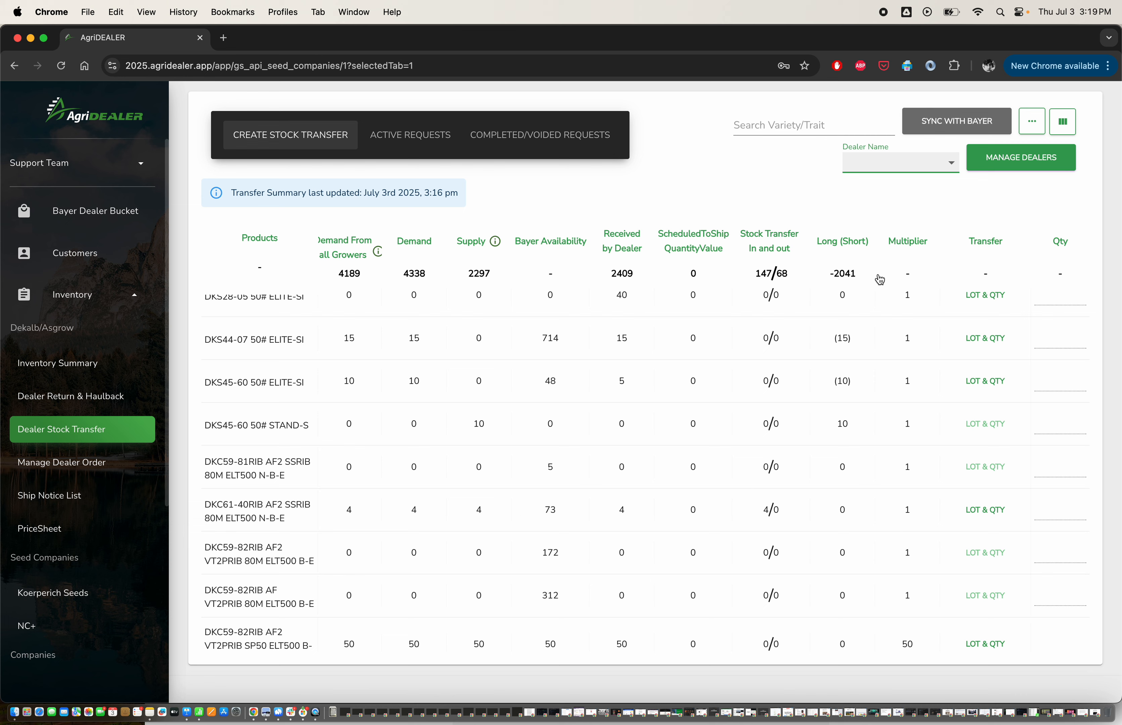
# - Check the active stock transfer requests for both Transfer Ins and Transfer Outs
pyautogui.click(389, 143)
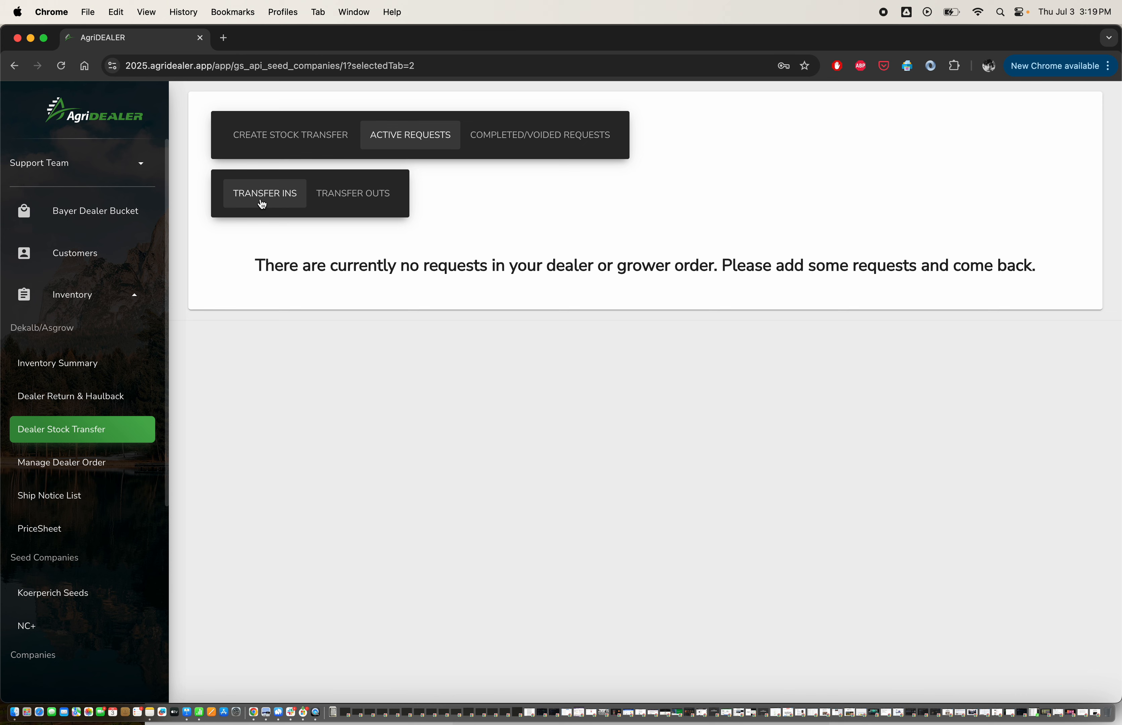
pyautogui.click(372, 196)
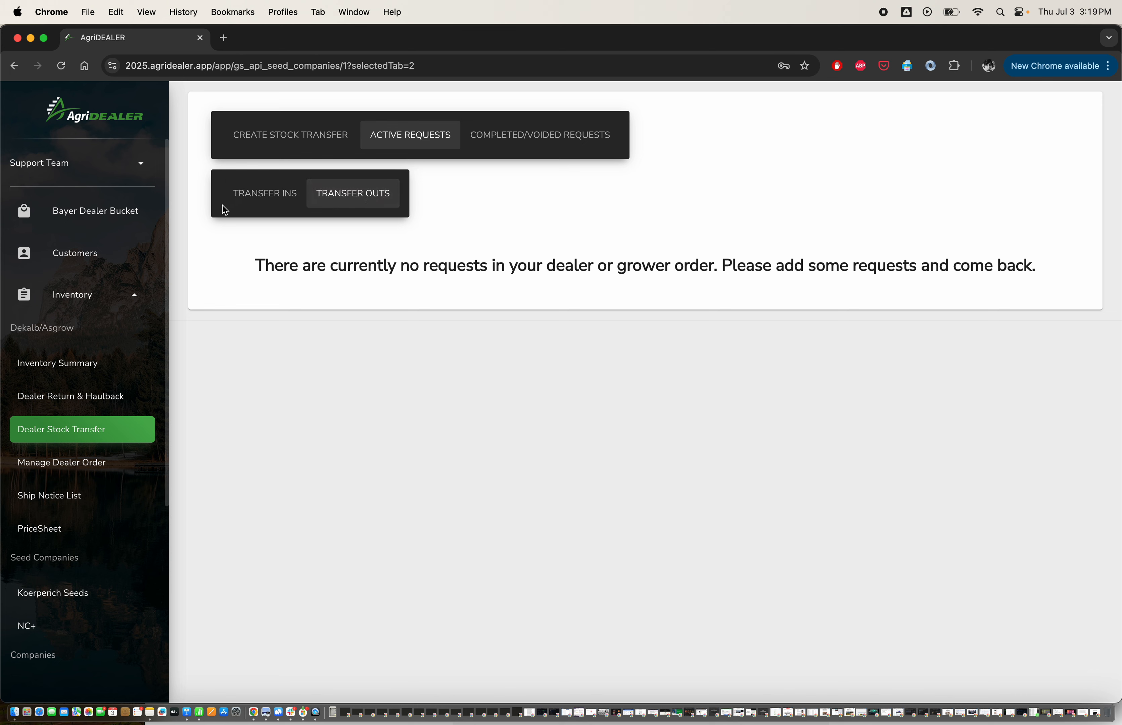
pyautogui.click(242, 200)
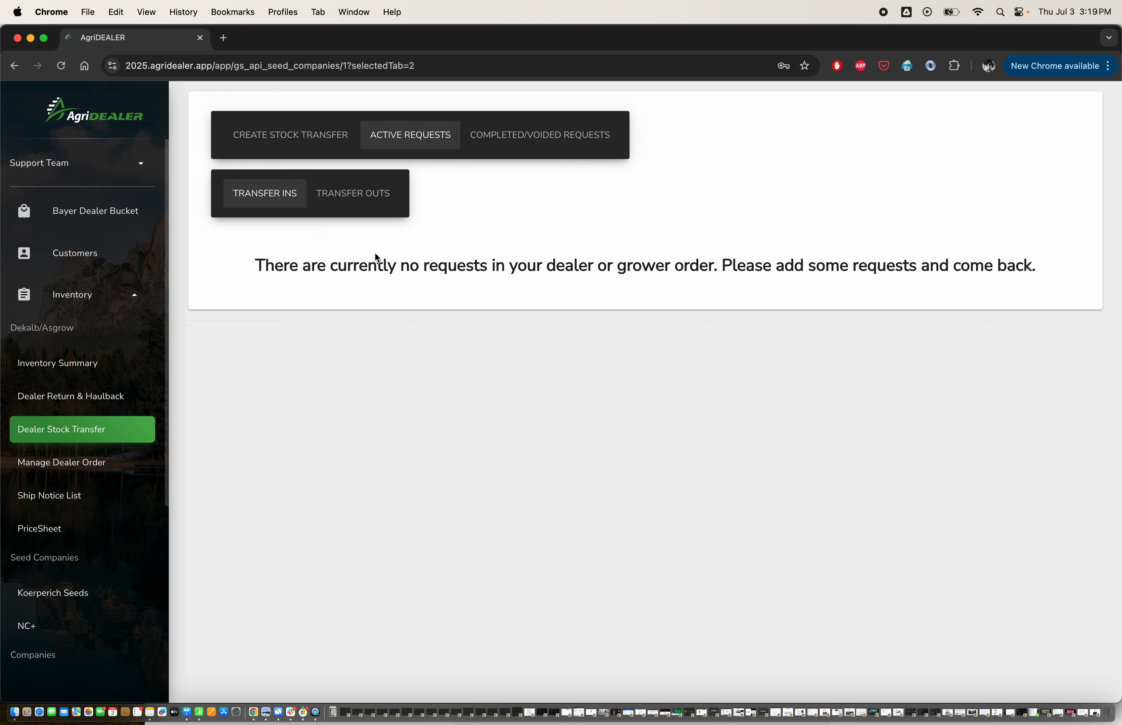
# - Review the completed stock transfer requests, revisiting the active requests for comparison
pyautogui.click(533, 137)
pyautogui.scroll(-1, 364, 372)
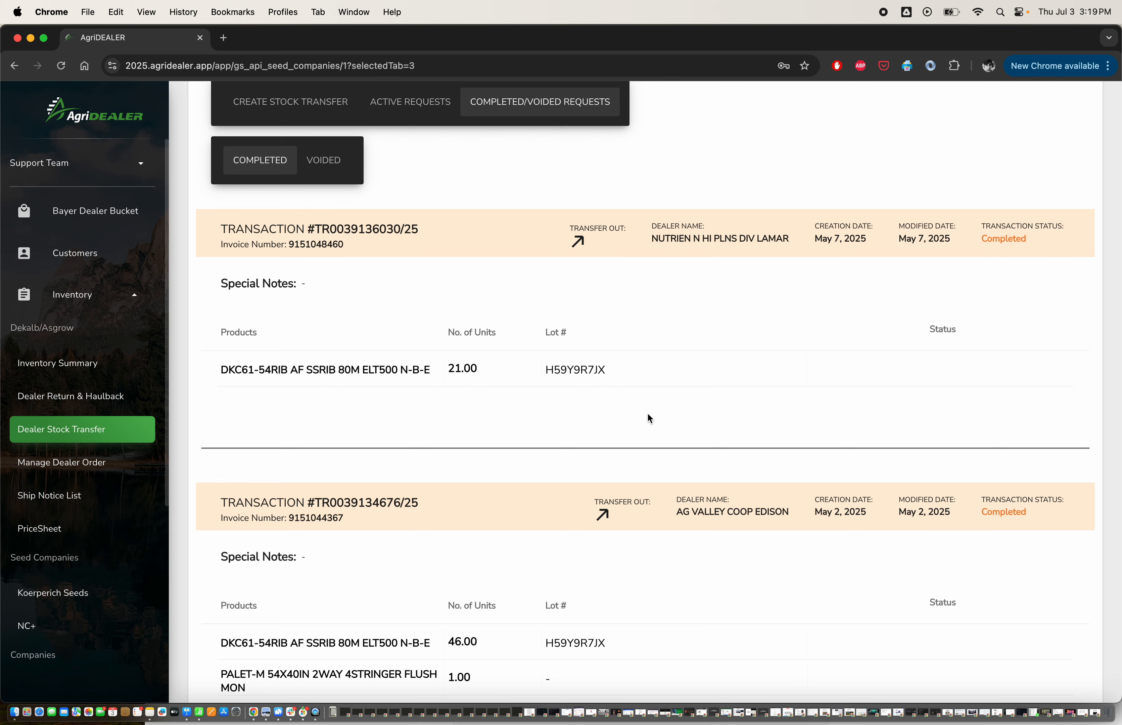
pyautogui.scroll(1, 647, 412)
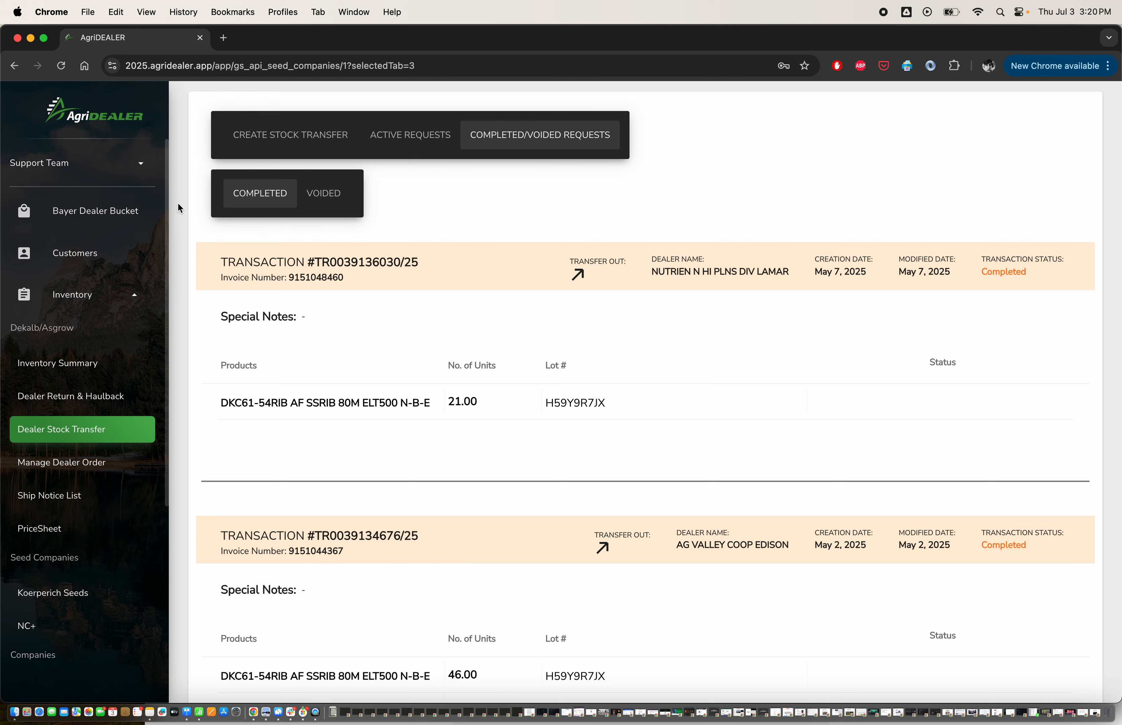
pyautogui.click(391, 141)
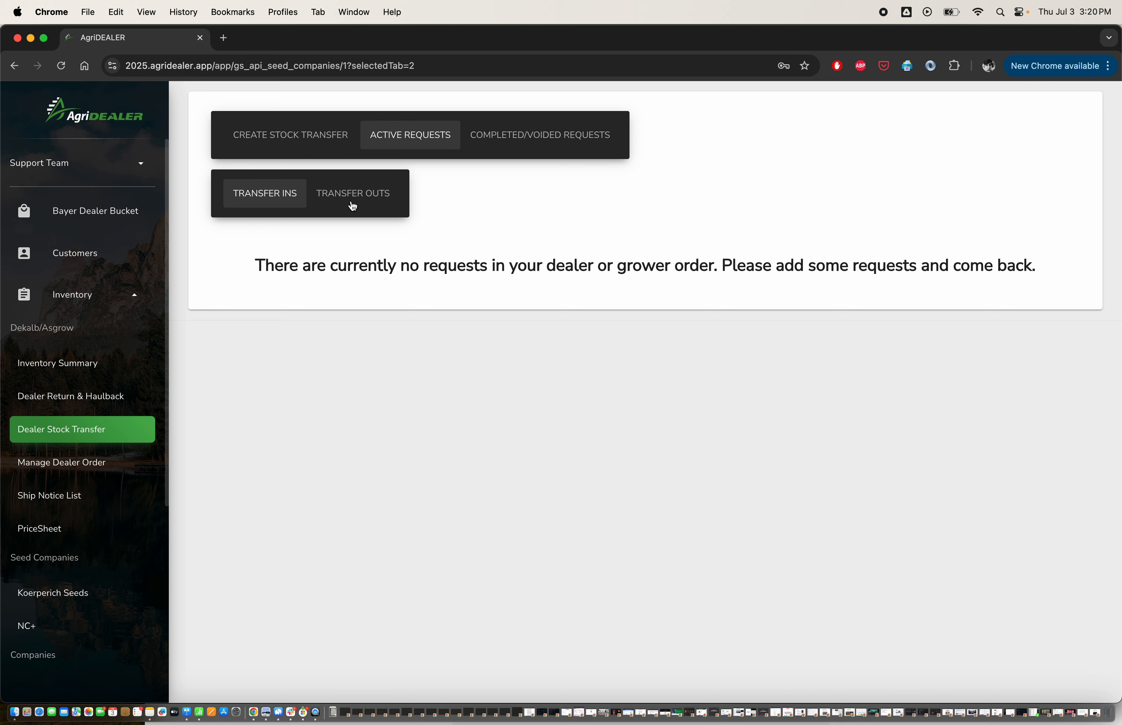
pyautogui.click(519, 138)
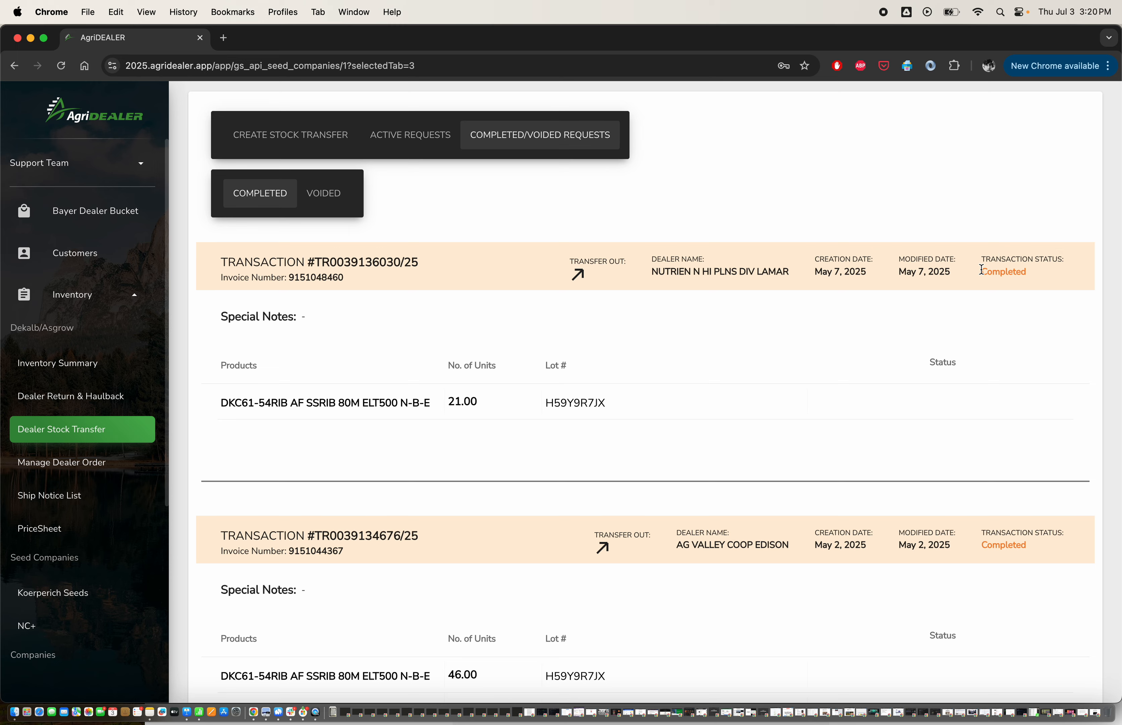
# - Examine the transaction statuses and details of the completed transfers, and return to Create Stock Transfer
pyautogui.moveTo(982, 272); pyautogui.dragTo(1033, 277)
pyautogui.scroll(-10, 1007, 406)
pyautogui.scroll(3, 1007, 406)
pyautogui.scroll(7, 1007, 412)
pyautogui.click(293, 136)
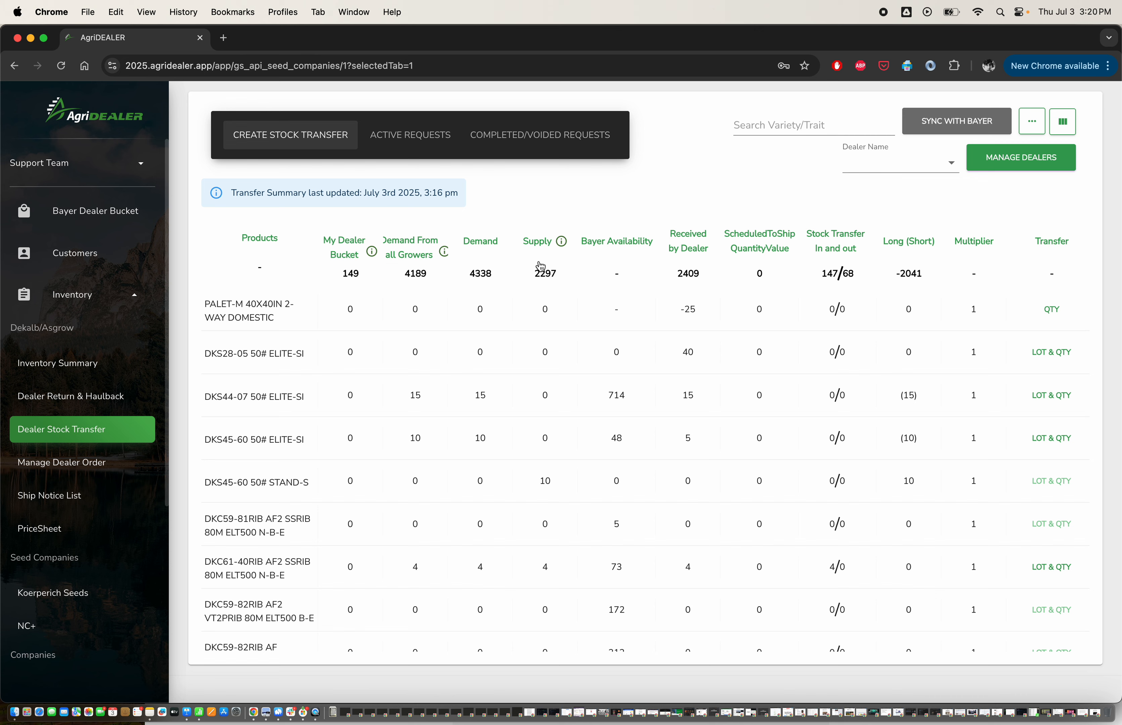